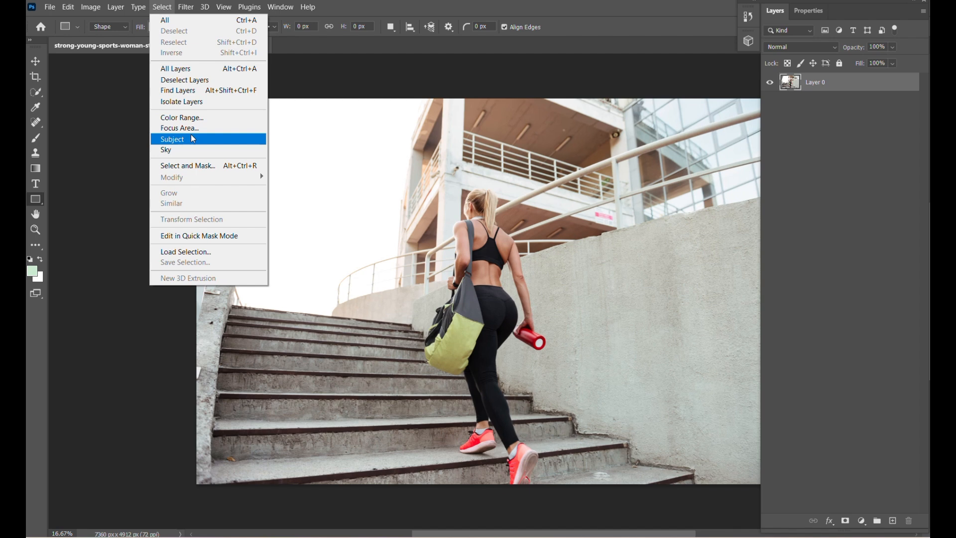
Mask a duplicate of Layer 0 to the woman using Select Subject, and add an empty layer between the two
left_click(192, 137)
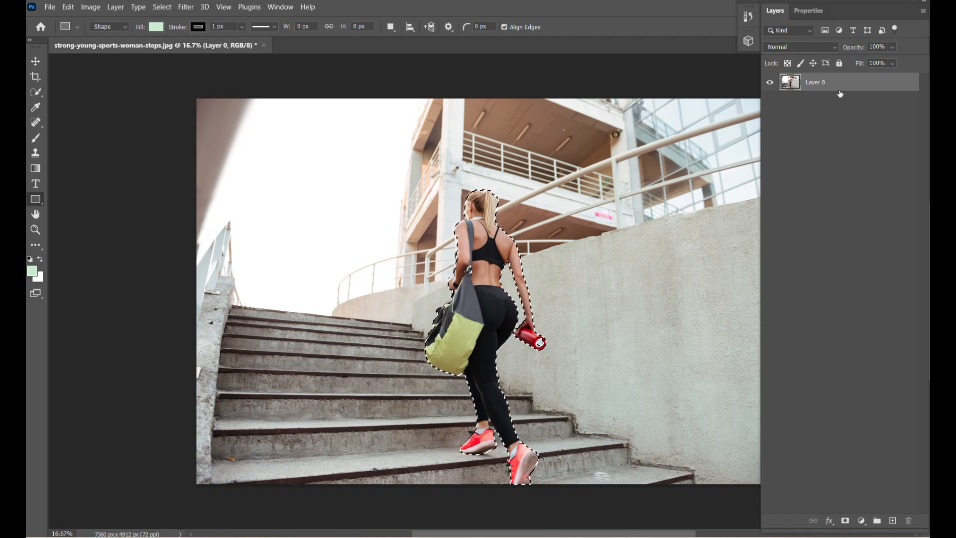
left_click_drag(841, 85, 891, 520)
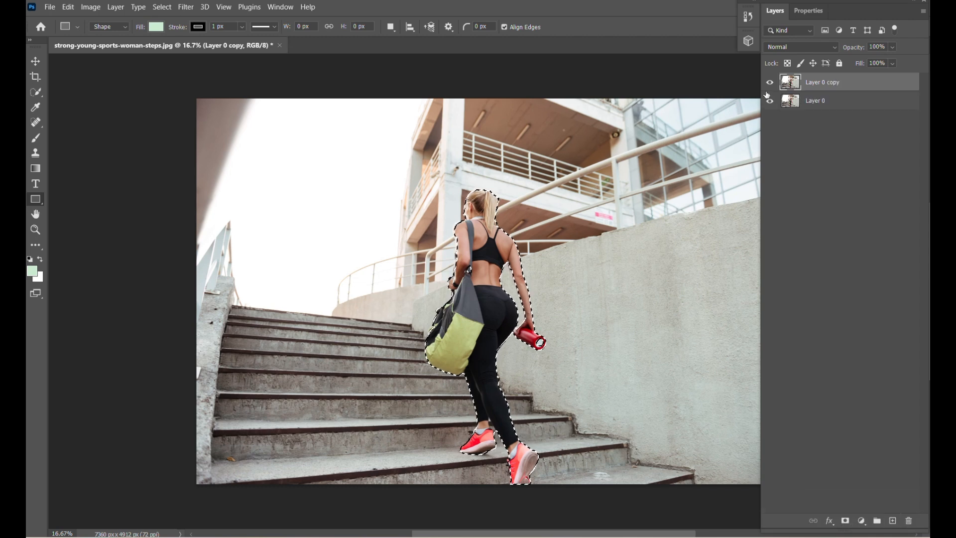
left_click(845, 522)
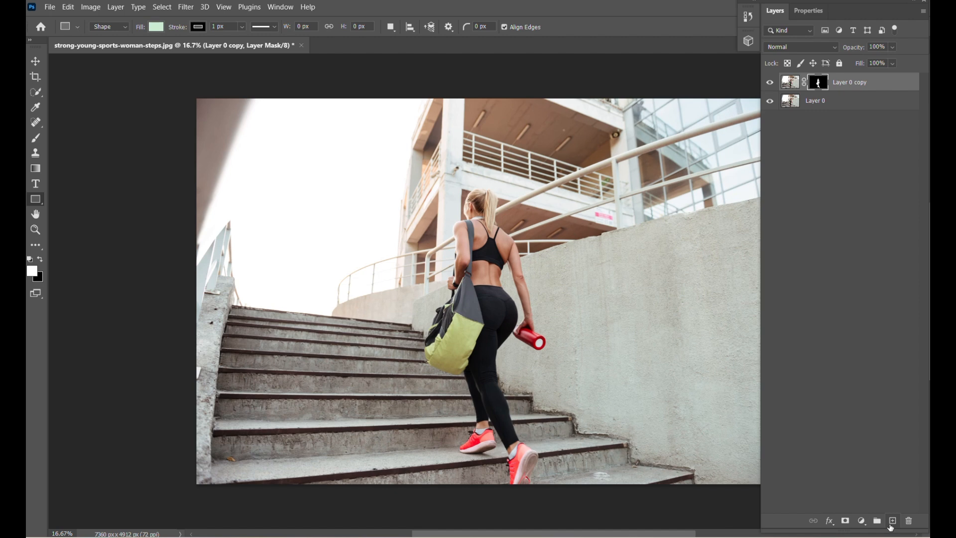
left_click(817, 100)
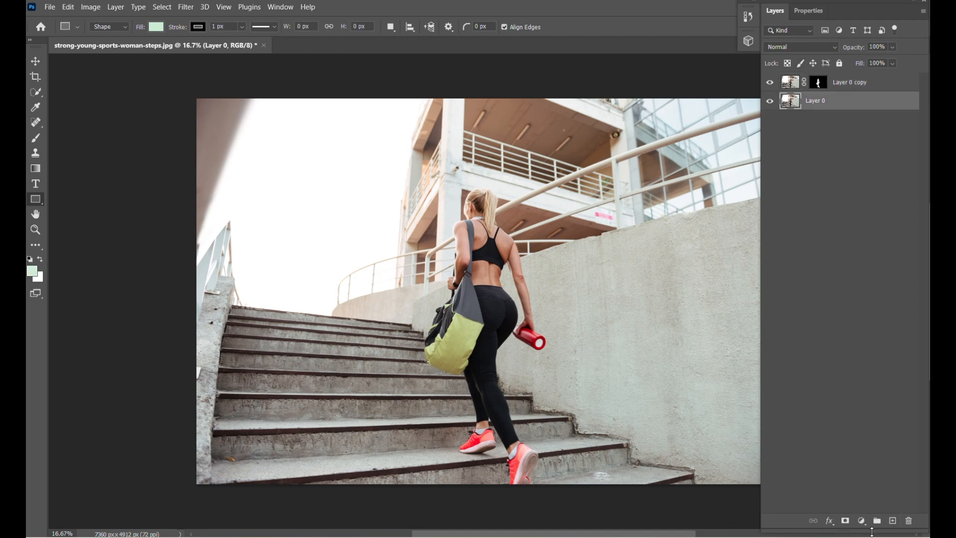
left_click(892, 521)
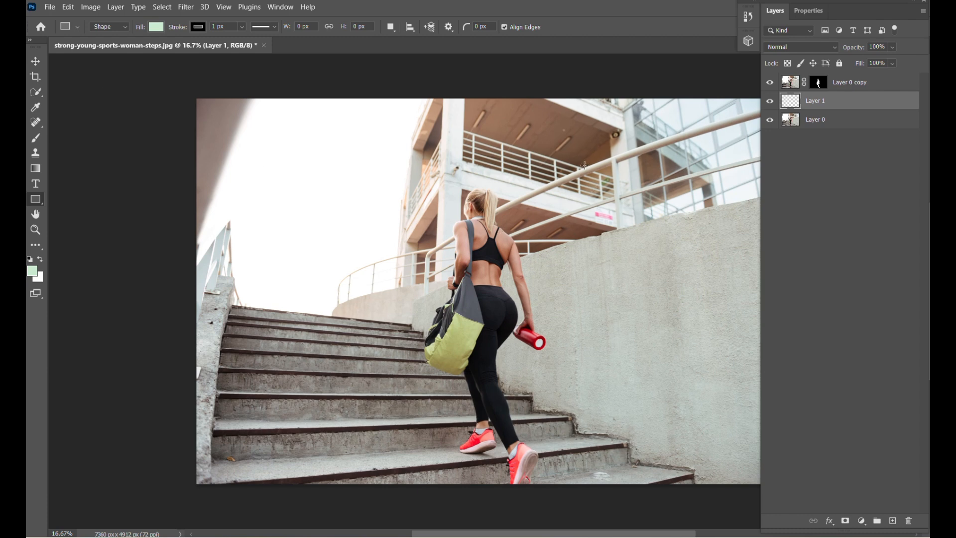
Select the concrete wall on Layer 0 with the Quick Selection tool
left_click(855, 121)
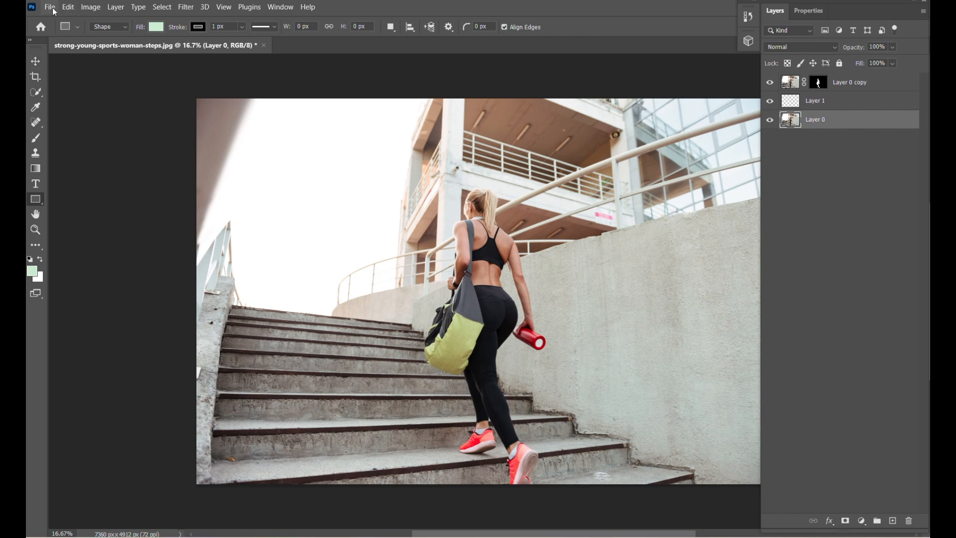
left_click(39, 97)
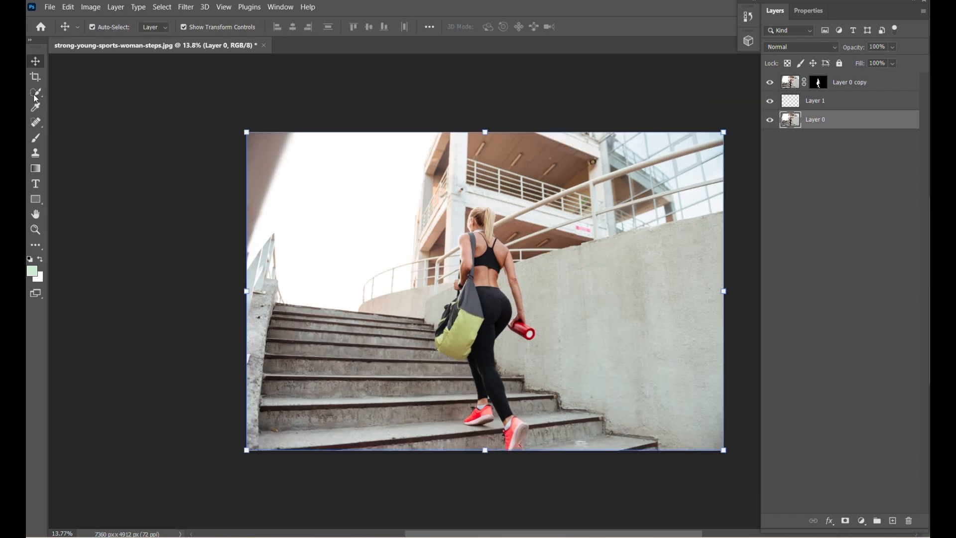
left_click(30, 96)
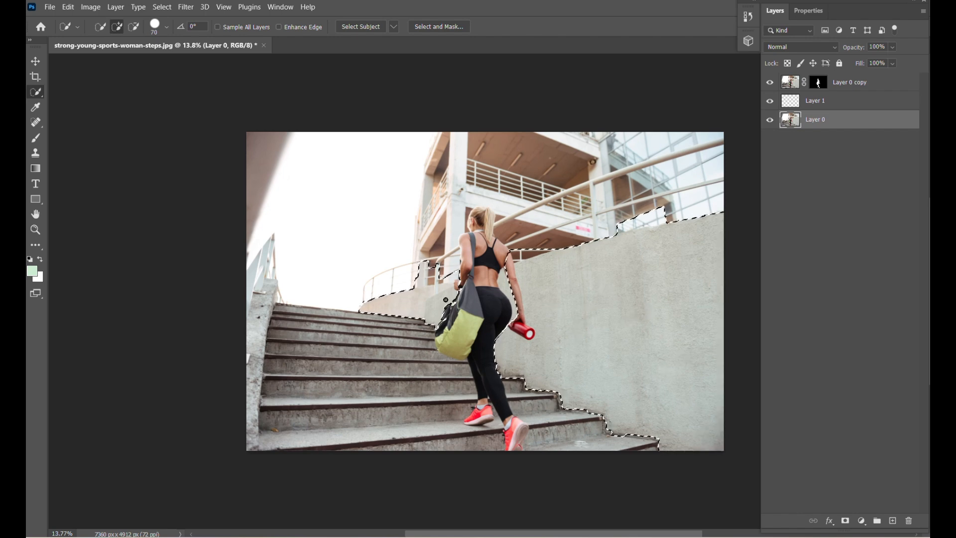
mouse_move(464, 318)
left_mouse_down()
mouse_move(490, 291)
mouse_move(427, 313)
mouse_move(429, 301)
mouse_move(507, 373)
left_mouse_up()
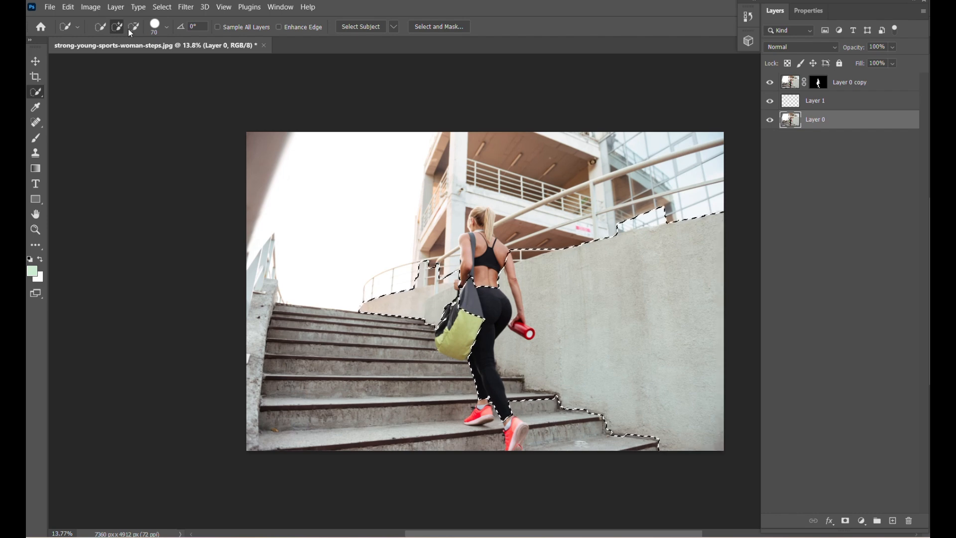
Subtract the far curved wall, the railing and the glass facade above the wall's upper edge from the selection
key("alt")
left_click(435, 302, "alt")
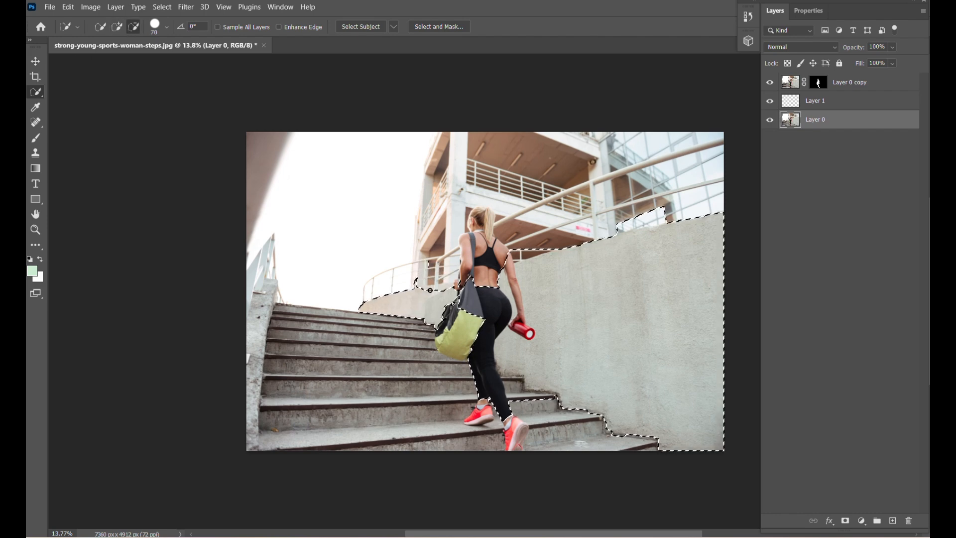
left_click(524, 255, "alt")
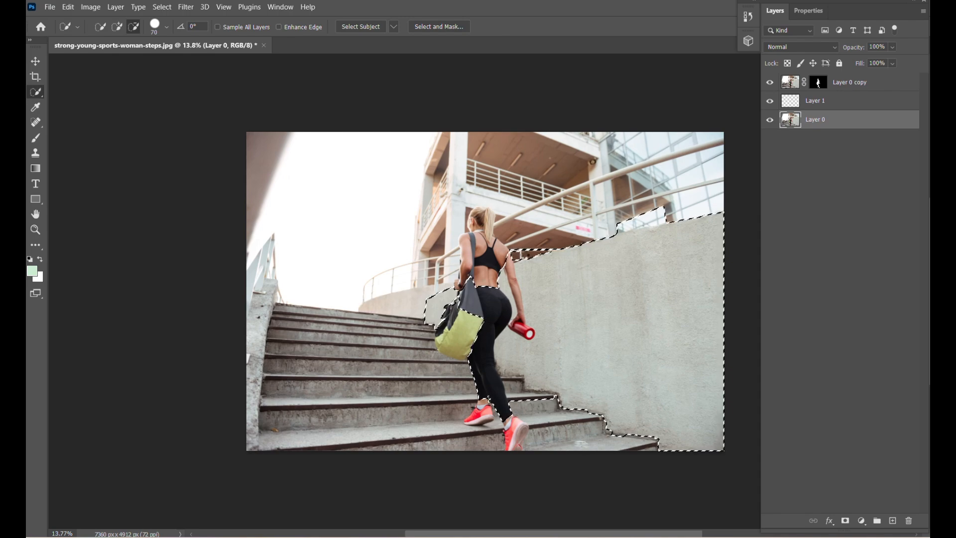
left_click(652, 218, "alt")
scroll(654, 218, "up", 6)
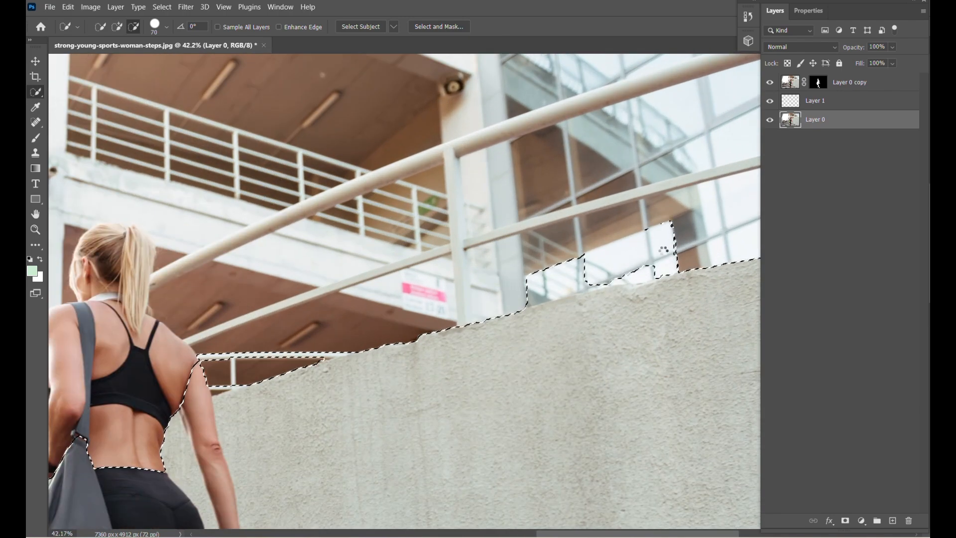
left_click(662, 271, "alt")
left_click(527, 290, "alt")
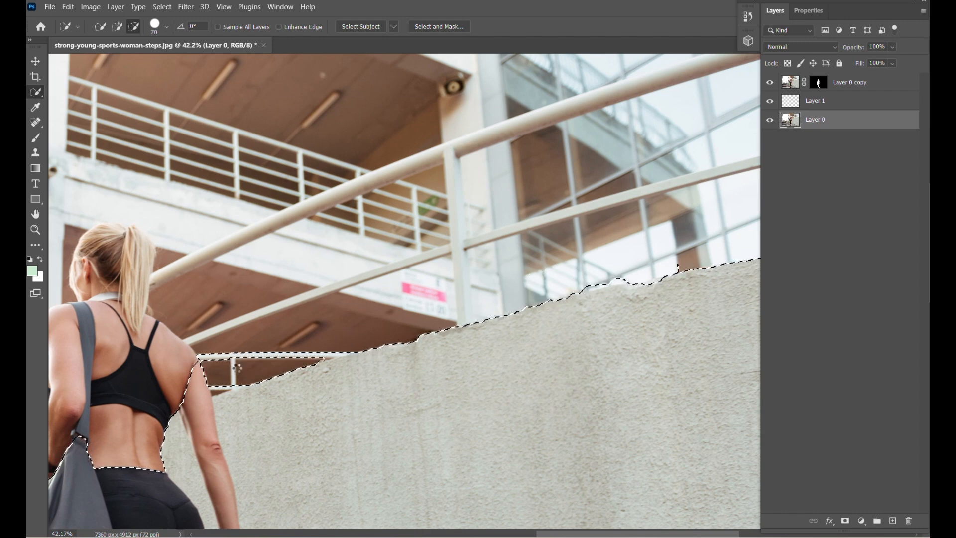
scroll(331, 300, "down", 2)
left_click(328, 304)
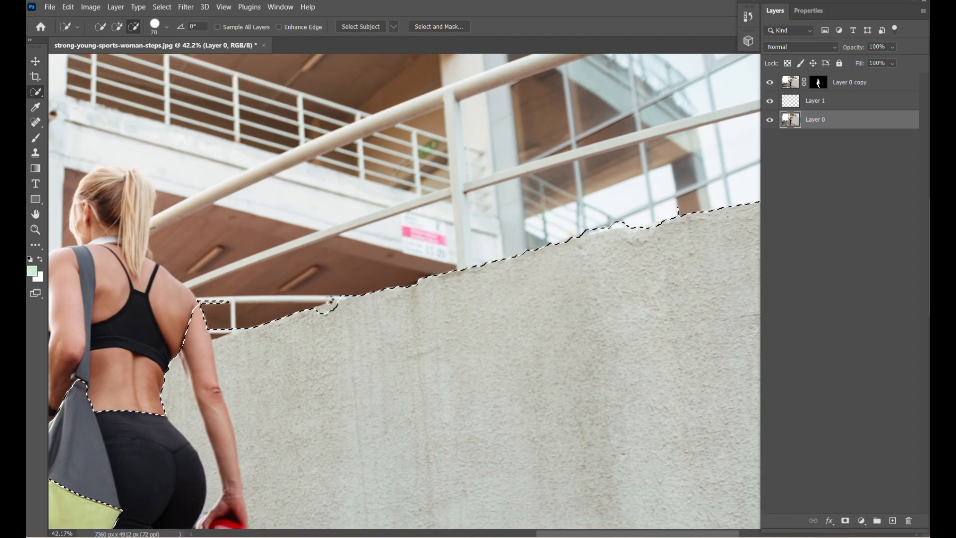
left_click(219, 331)
scroll(388, 239, "down", 7)
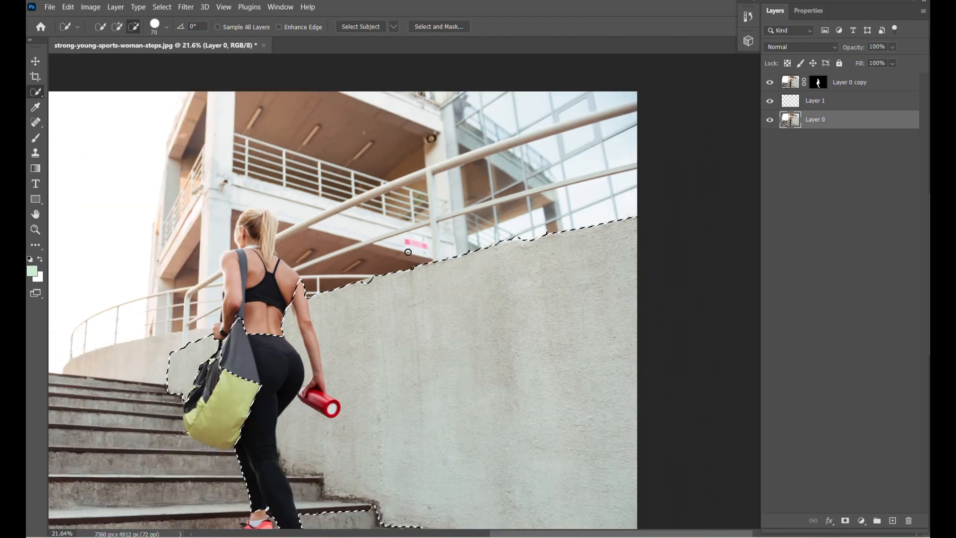
Refine the wall selection by removing the stair edges and the woman's lower legs and correcting the wall's upper edge
scroll(284, 457, "up", 4)
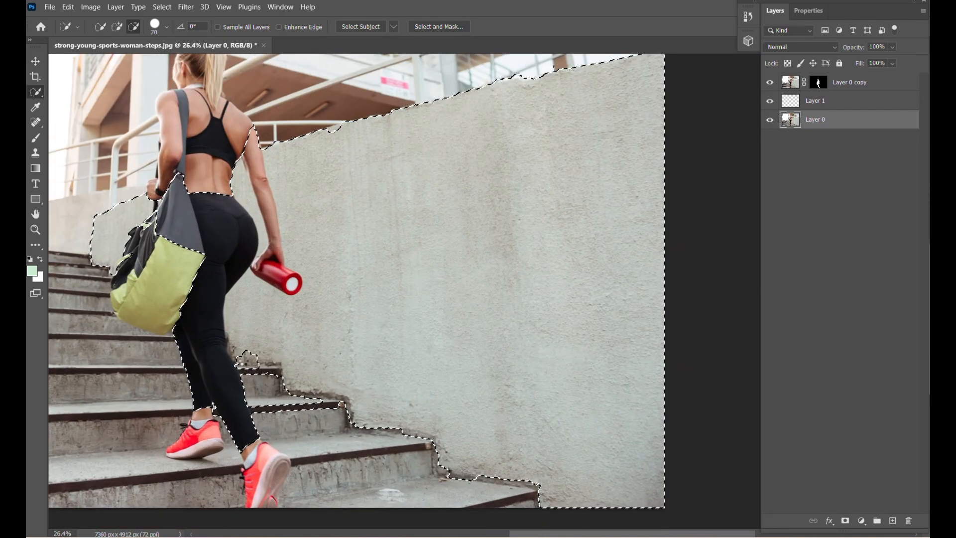
left_click_drag(244, 362, 279, 373)
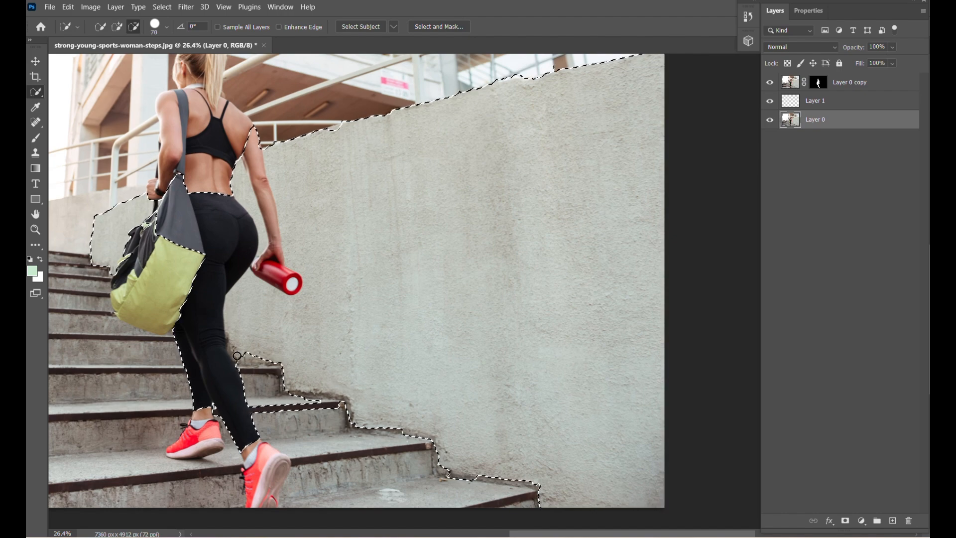
mouse_move(228, 339)
left_mouse_down()
mouse_move(237, 371)
mouse_move(186, 314)
left_mouse_up()
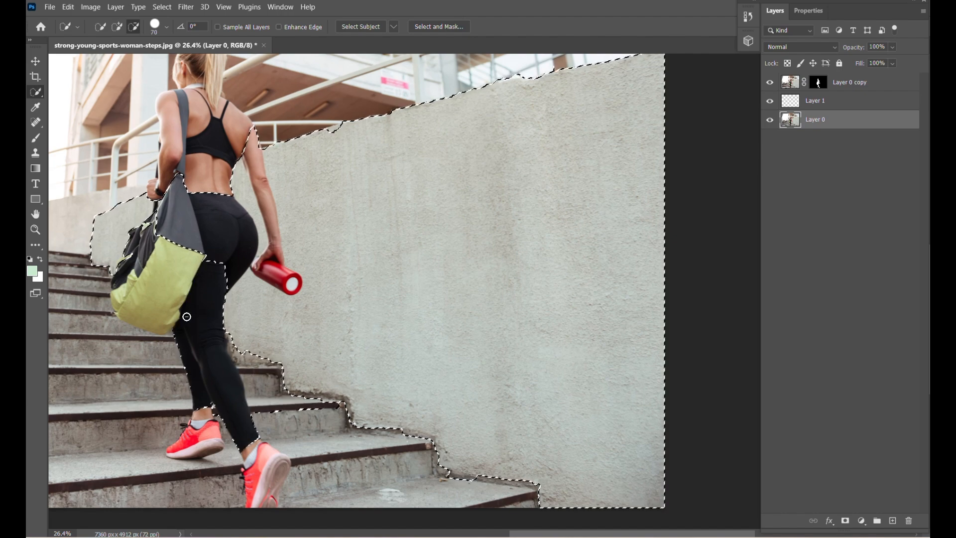
scroll(351, 368, "down", 1)
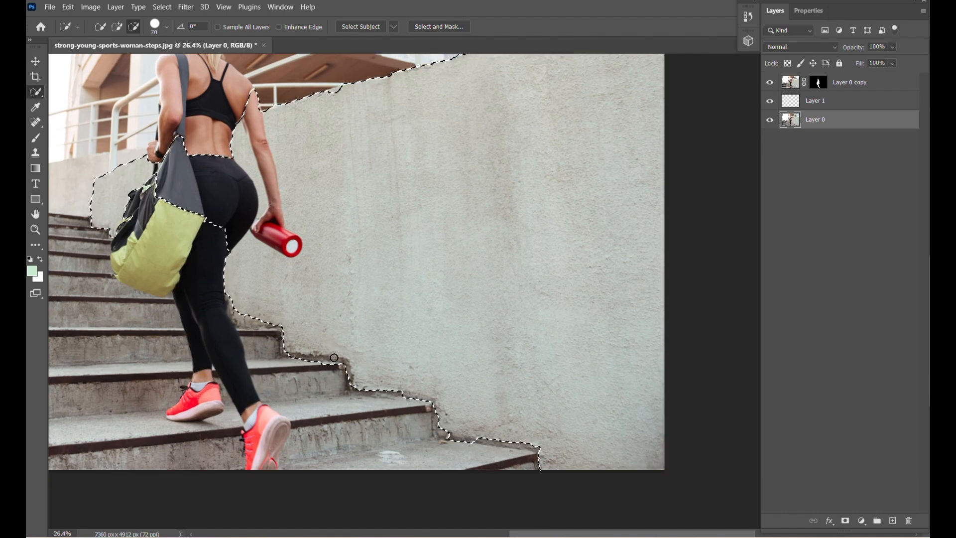
scroll(336, 349, "down", 2)
scroll(336, 348, "up", 1)
left_click(117, 28)
scroll(344, 169, "up", 5)
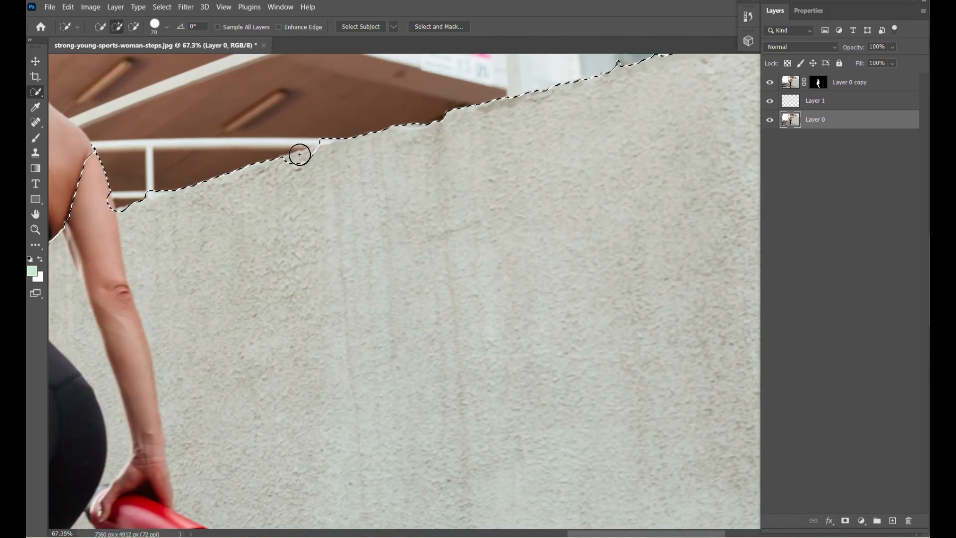
scroll(299, 160, "down", 5)
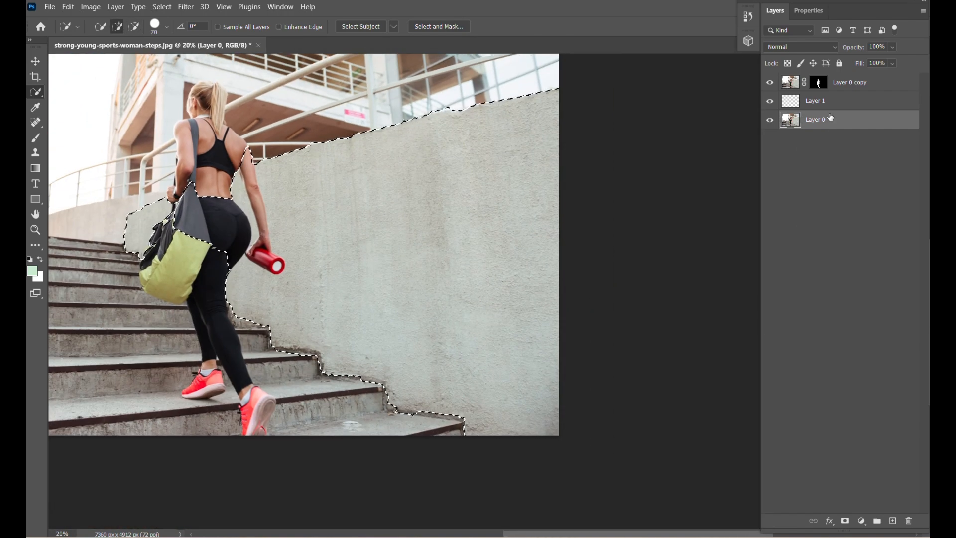
Duplicate Layer 0 and mask the copy to the wall selection
left_click_drag(831, 118, 893, 521)
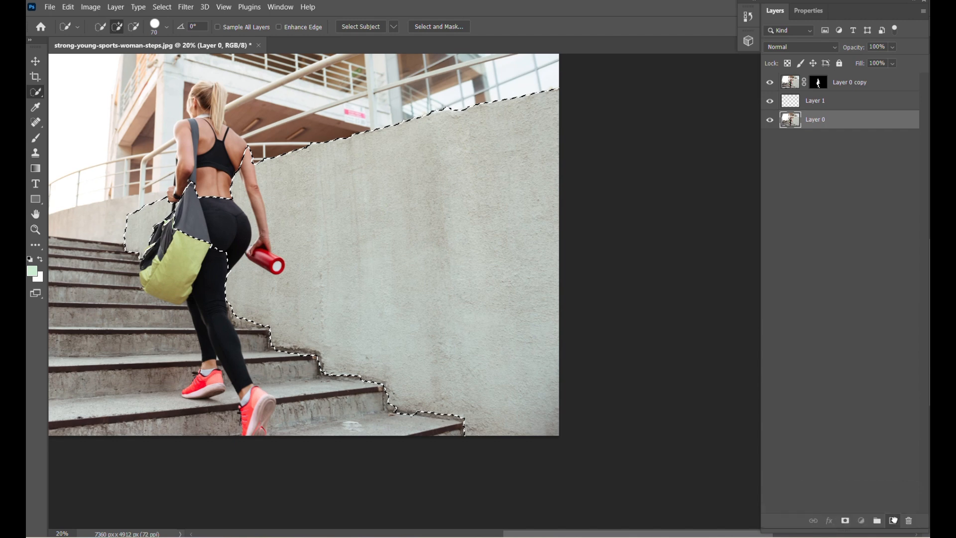
left_click(861, 520)
key("Escape")
left_click(845, 520)
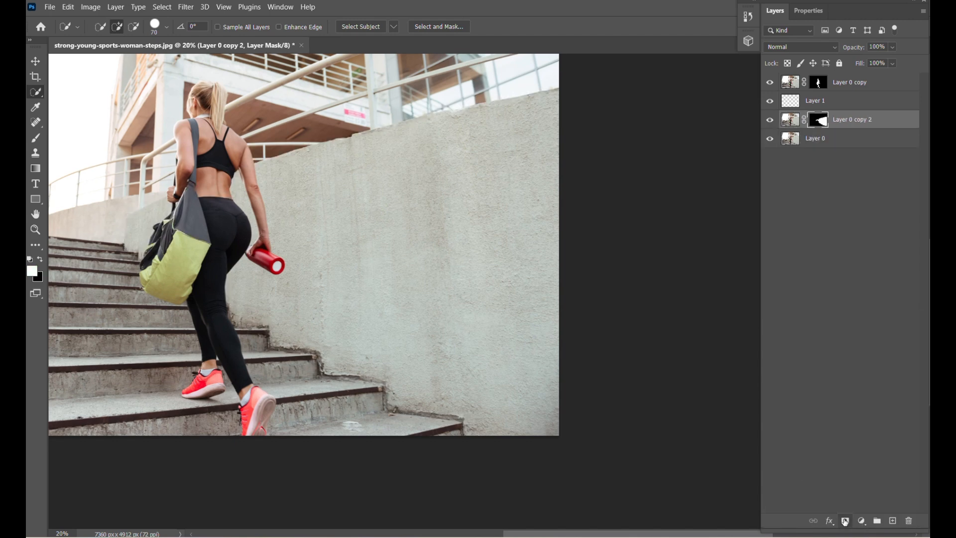
Toggle the visibility of Layer 0 and Layer 0 copy 2 to check the wall cutout
left_click(770, 120)
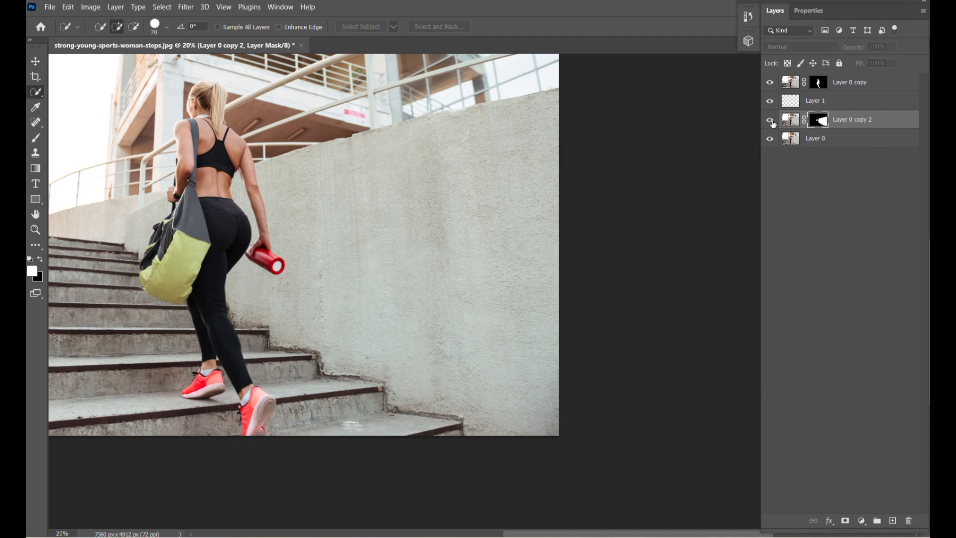
left_click(770, 139)
left_click(770, 120)
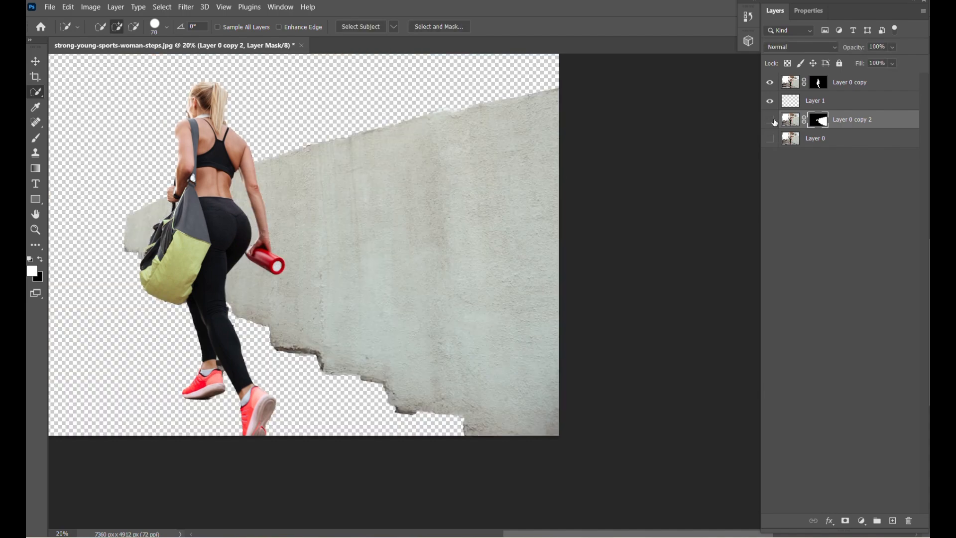
left_click(770, 120)
left_click(770, 120)
left_click(770, 139)
Add an empty layer above Layer 0 copy 2 and draw a mint green rectangle about 4953 × 4285 px over the wall
left_click(845, 124)
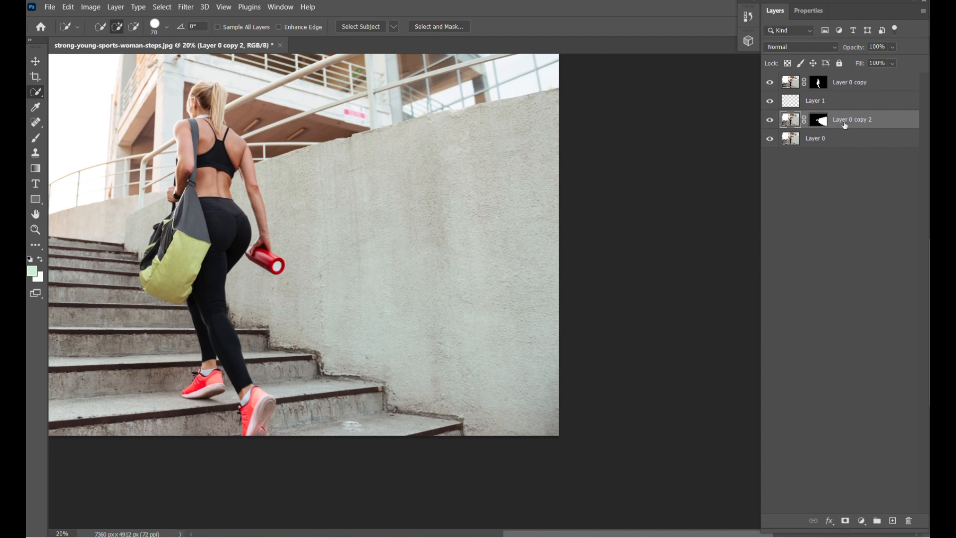
left_click(892, 520)
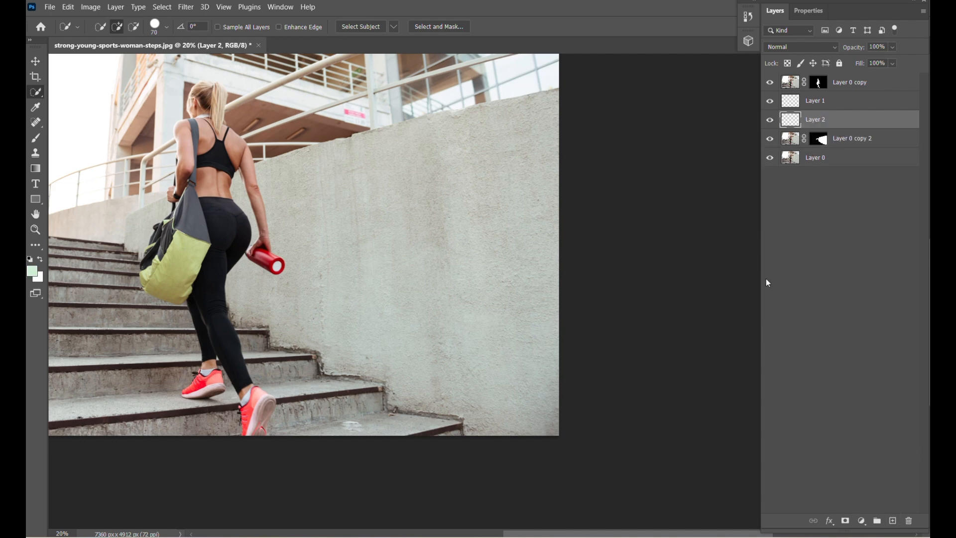
scroll(474, 62, "up", 1)
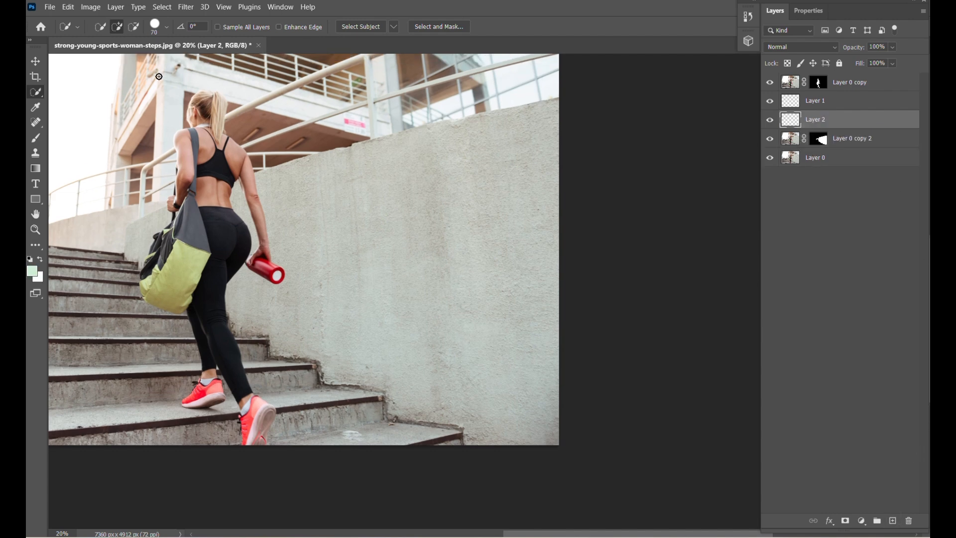
scroll(311, 222, "down", 3)
scroll(319, 245, "up", 2)
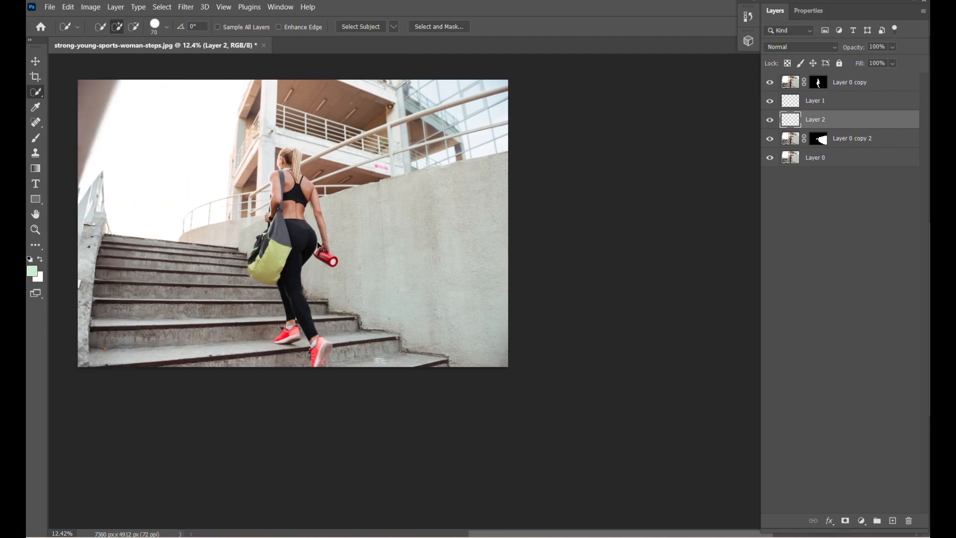
scroll(320, 244, "up", 3)
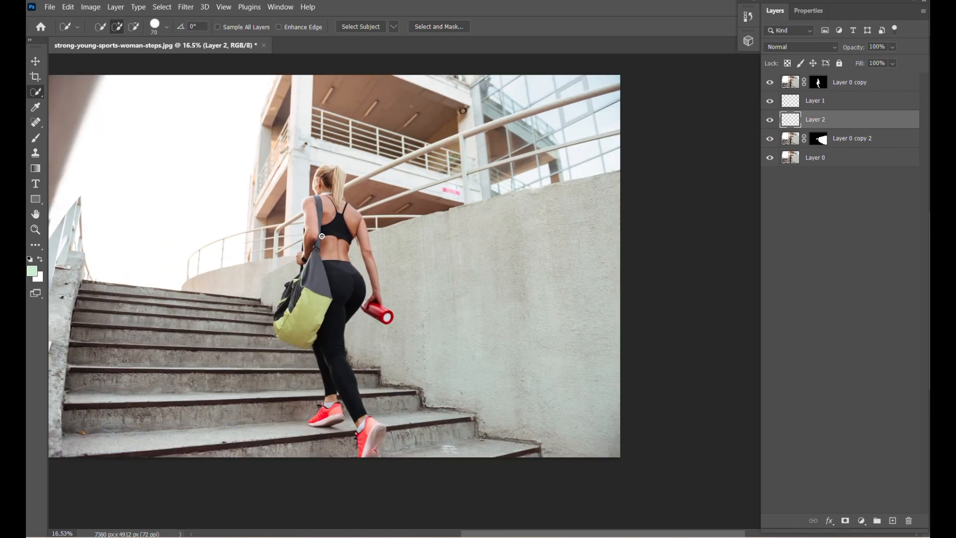
scroll(321, 236, "down", 1)
left_click(35, 199)
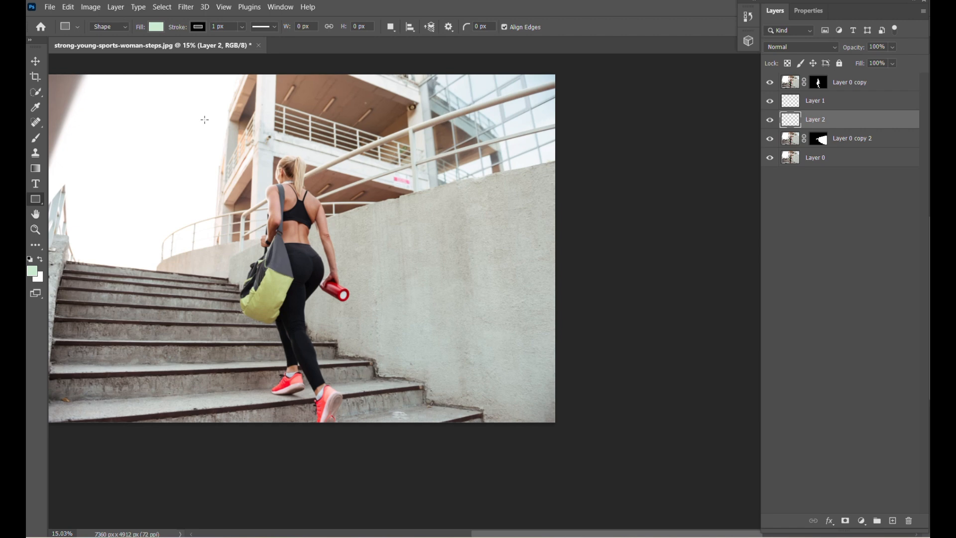
left_click_drag(204, 120, 554, 422)
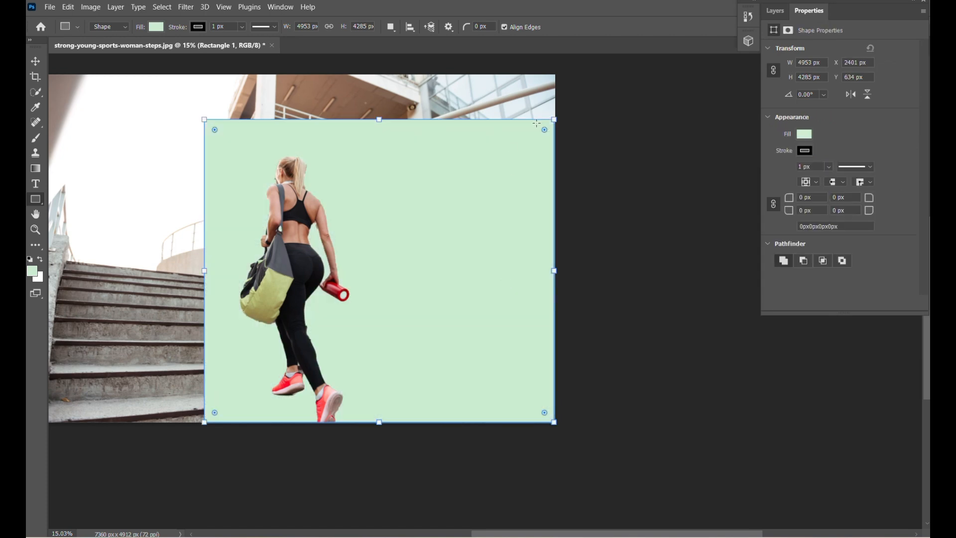
Scale the green rectangle to about 80% and skew its left edge toward the far end of the wall
key("ctrl+t")
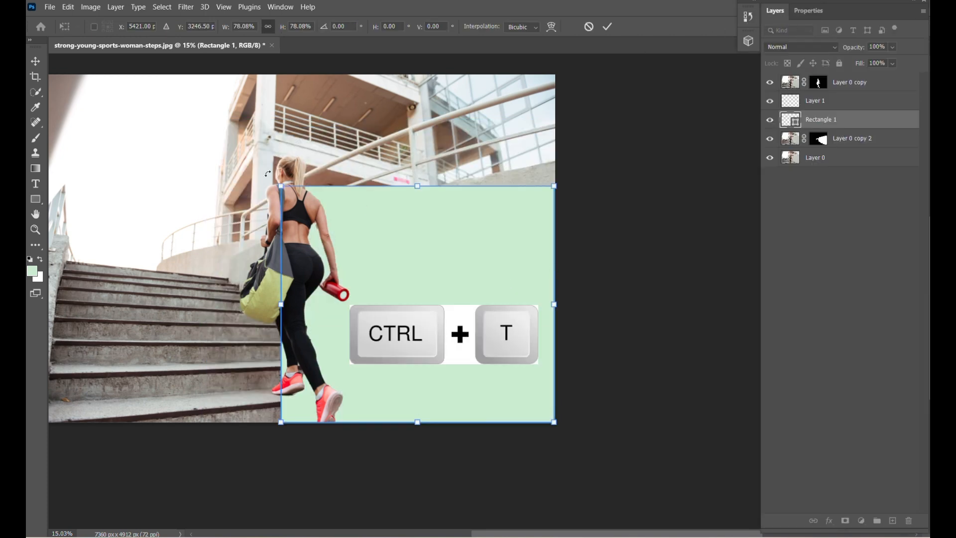
left_click_drag(281, 183, 275, 179)
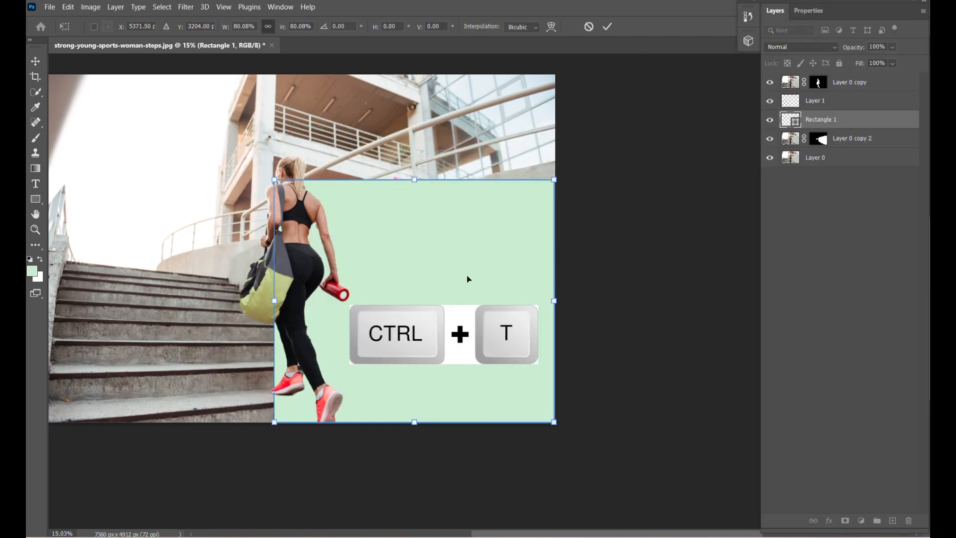
right_click(352, 187)
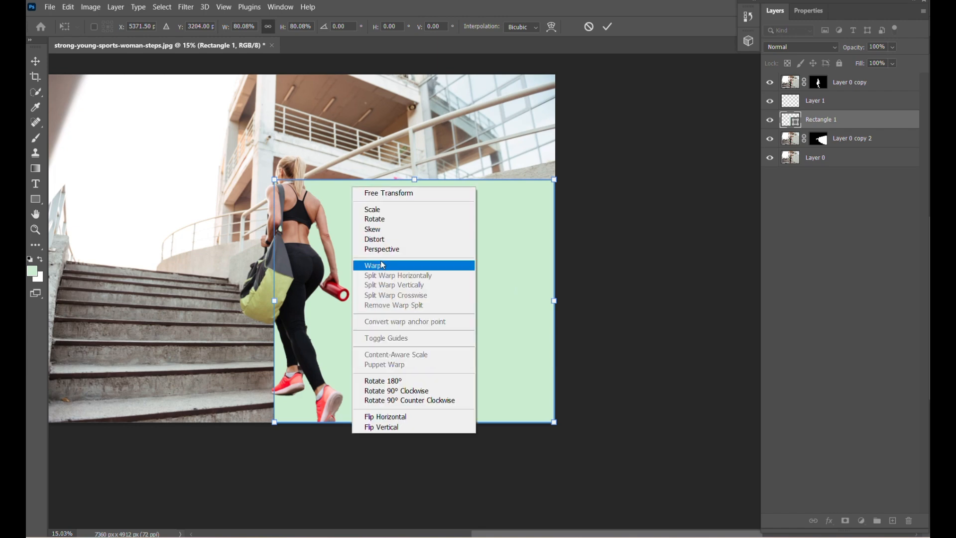
left_click(391, 229)
left_click_drag(274, 179, 232, 256)
left_click_drag(253, 341, 239, 282)
Taper the green rectangle in perspective toward the far end of the wall and stretch its near side beyond the photo's right and lower edges
right_click(312, 218)
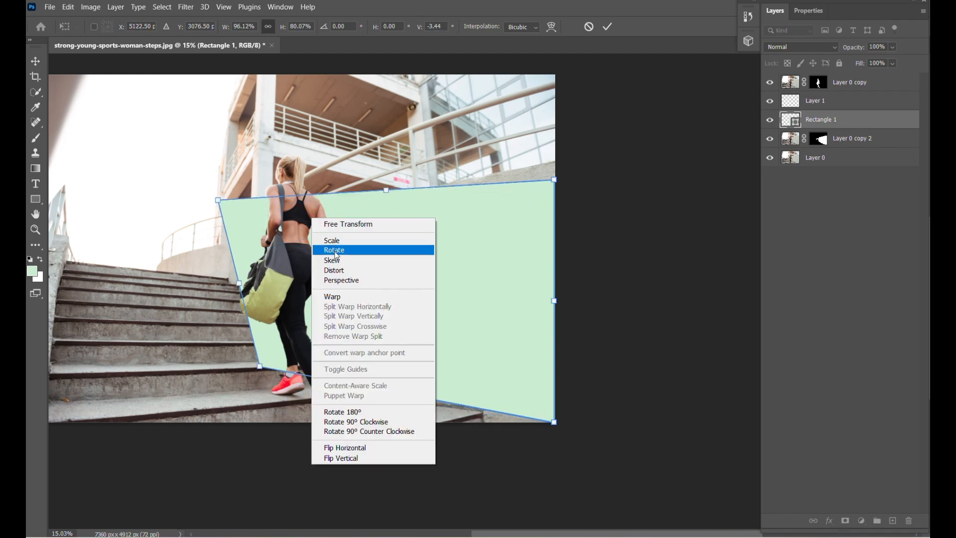
left_click(342, 280)
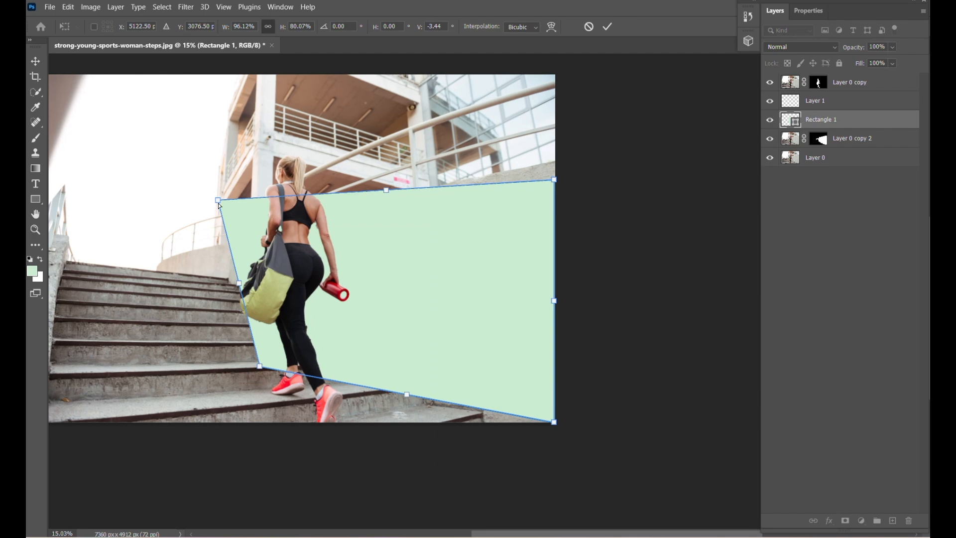
left_click_drag(218, 200, 230, 250)
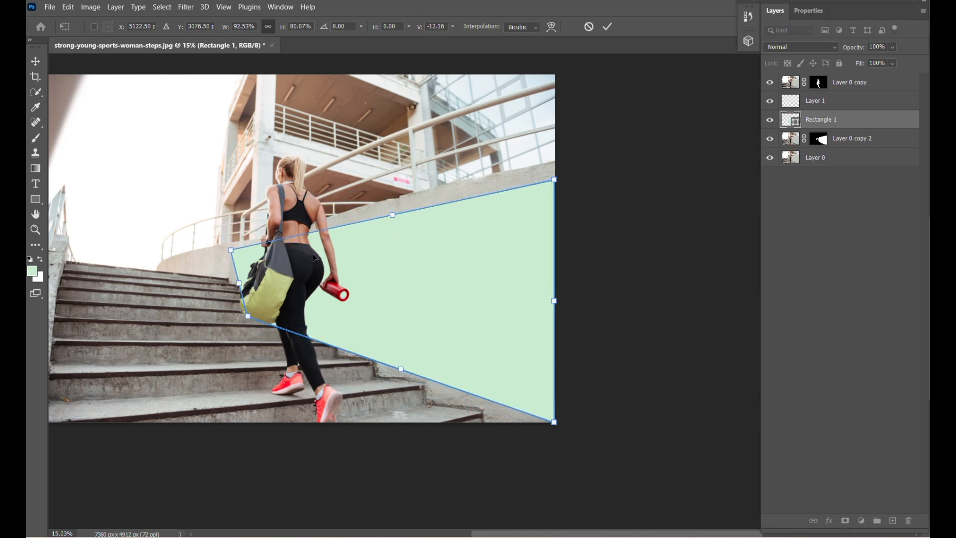
mouse_move(394, 217)
left_mouse_down()
mouse_move(409, 214)
mouse_move(400, 213)
left_mouse_up()
left_click_drag(563, 177, 563, 154)
left_click_drag(244, 284, 207, 284)
left_click_drag(400, 375, 383, 394)
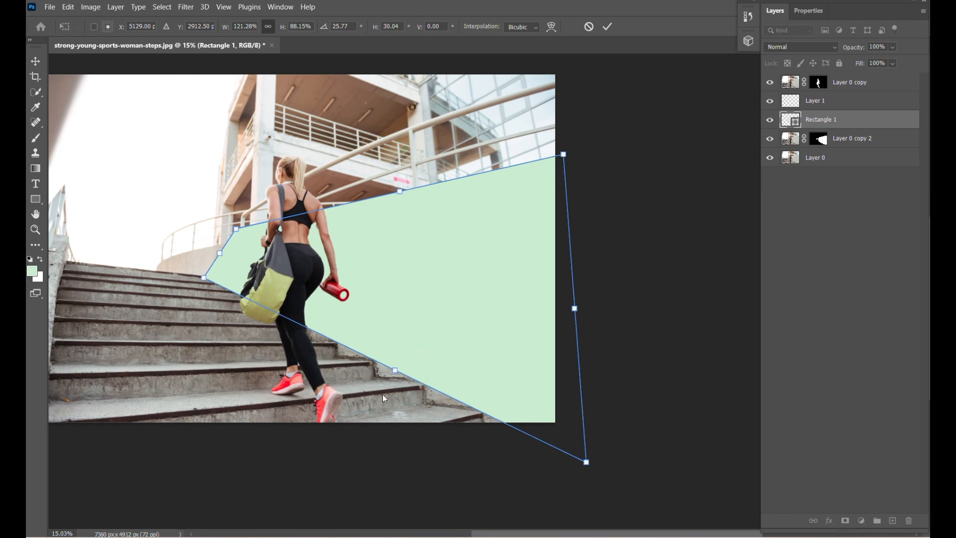
left_click_drag(588, 463, 574, 511)
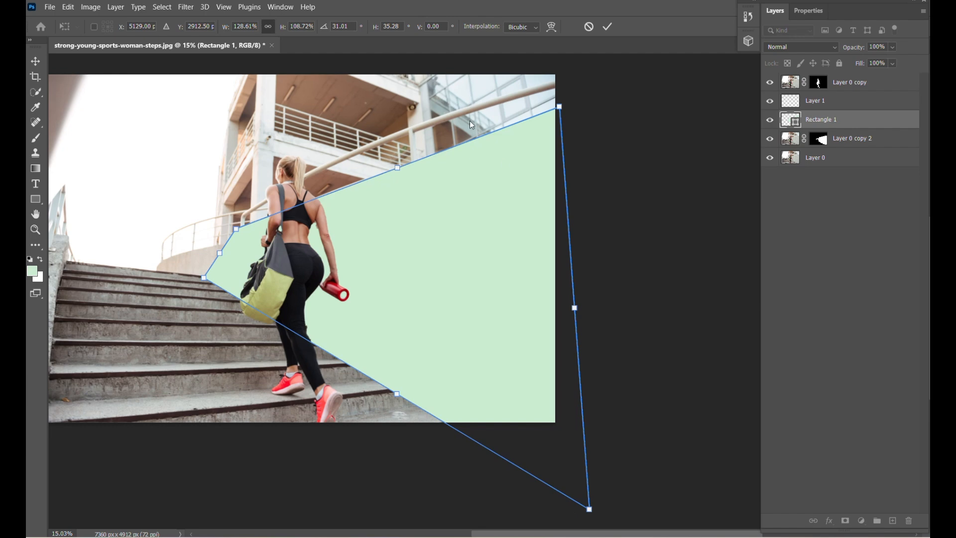
left_click(606, 27)
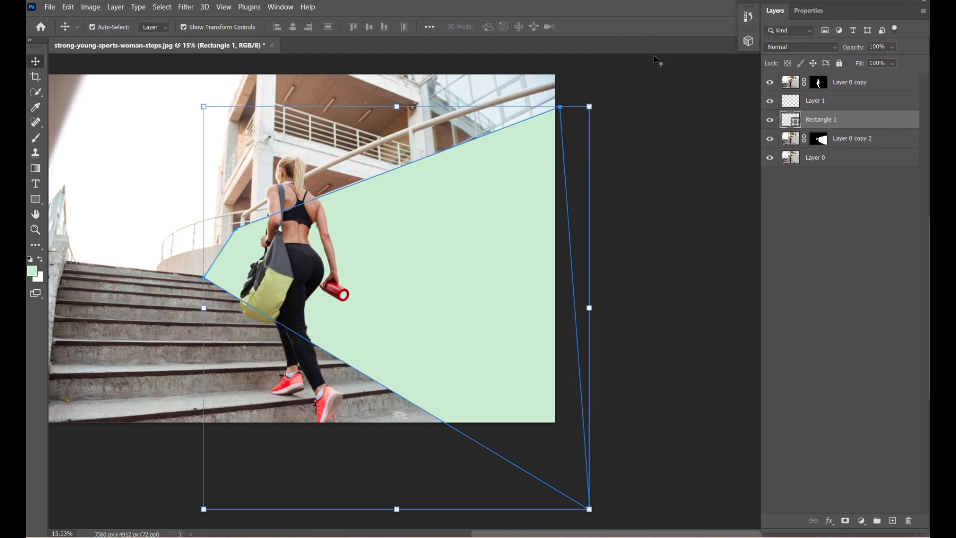
Convert the Rectangle 1 layer to a smart object and open its contents for editing
right_click(827, 126)
left_click(758, 204)
double_click(794, 128)
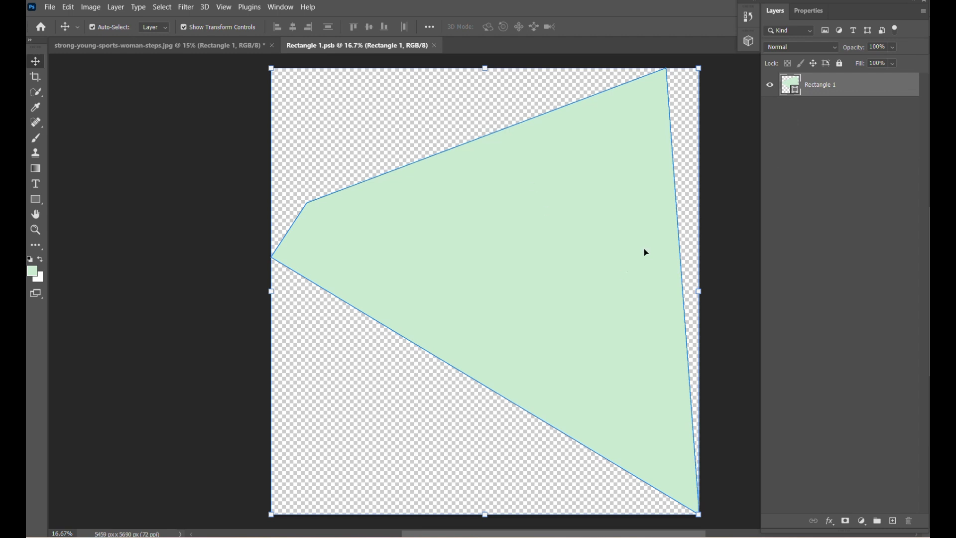
Add an empty layer, paste the summer pattern from 8739735.jpg and move it toward the narrow end of the green shape
left_click(892, 520)
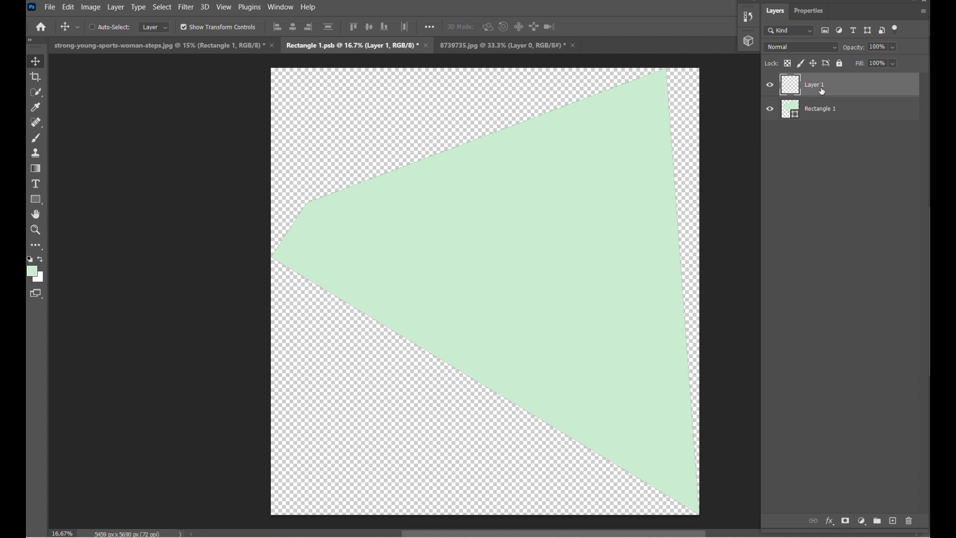
key("ctrl+v")
left_click_drag(550, 271, 480, 231)
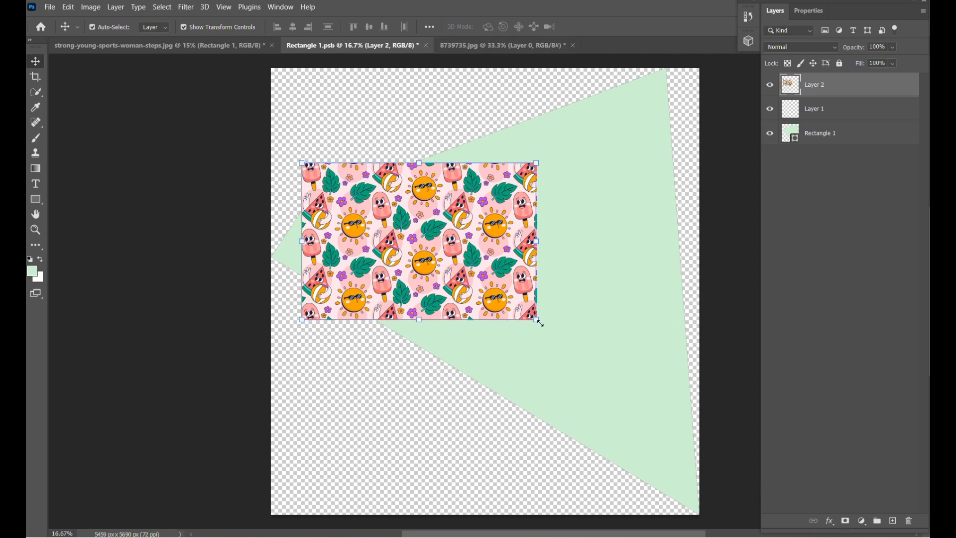
Enlarge the pattern proportionally to about 286%, position it over the whole canvas and save the smart object document
left_click_drag(541, 322, 635, 442)
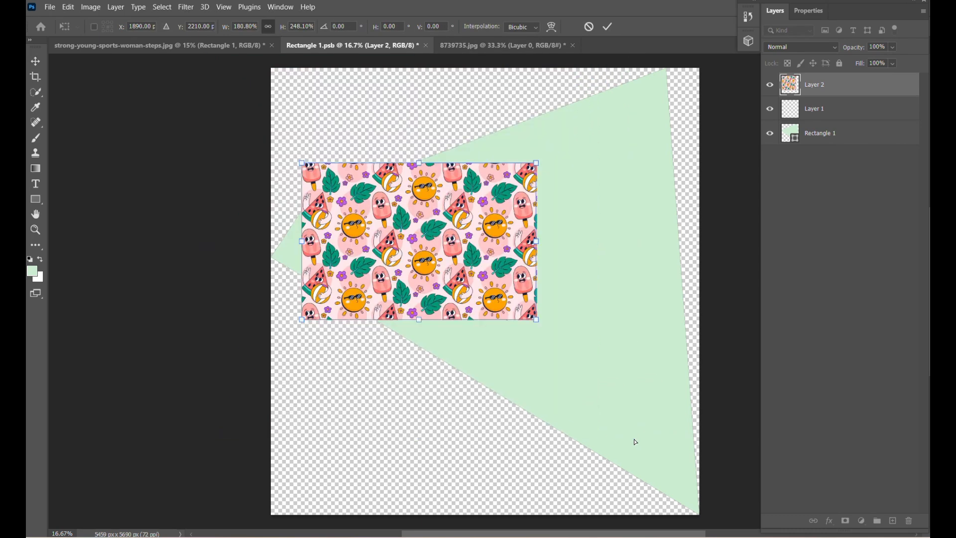
key("ctrl+z")
left_click_drag(538, 321, 640, 433)
left_click_drag(533, 265, 616, 378)
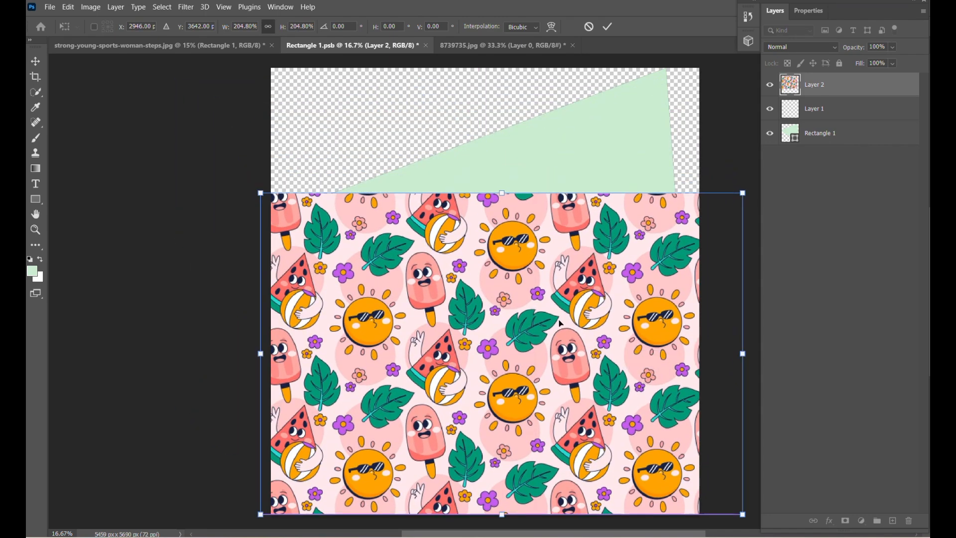
left_click_drag(261, 189, 151, 116)
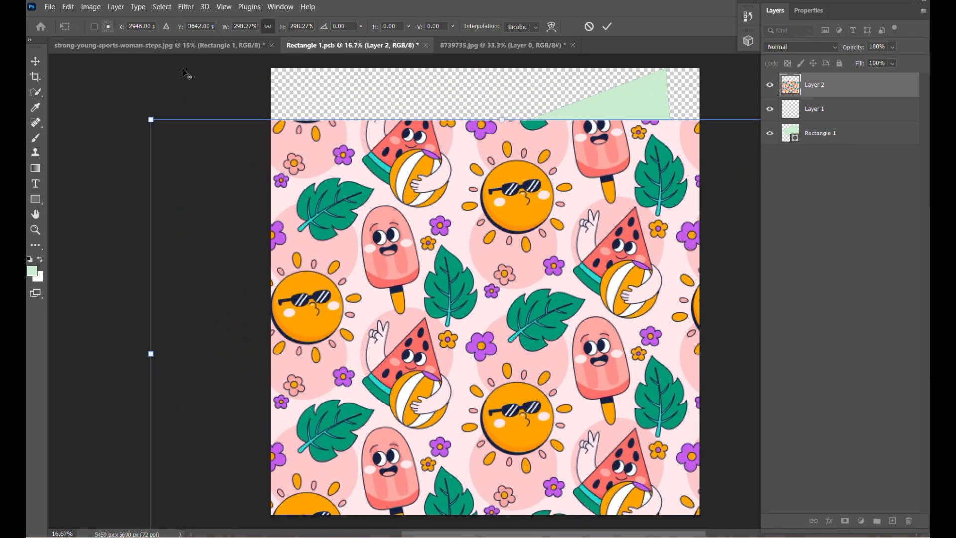
left_click_drag(546, 383, 549, 327)
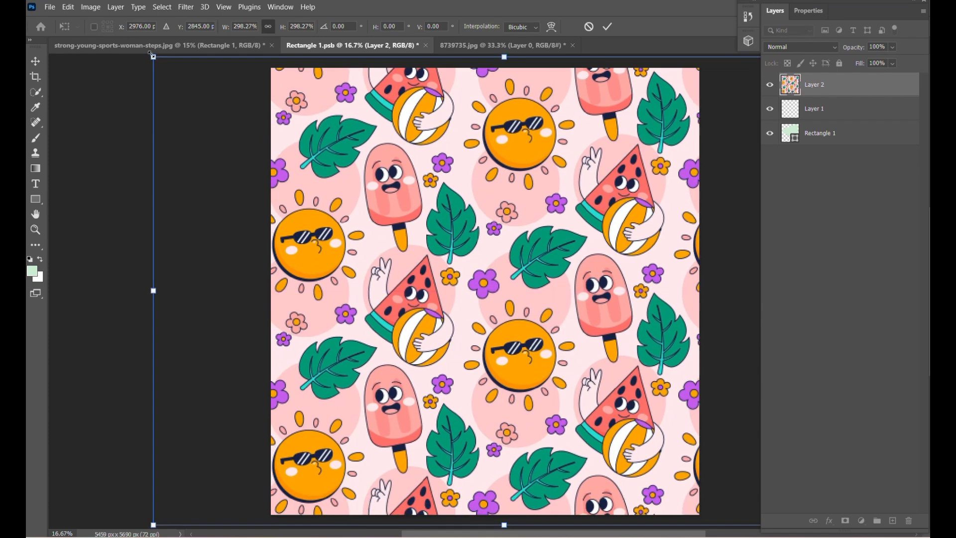
mouse_move(152, 57)
left_mouse_down()
mouse_move(180, 84)
mouse_move(215, 94)
mouse_move(169, 59)
left_mouse_up()
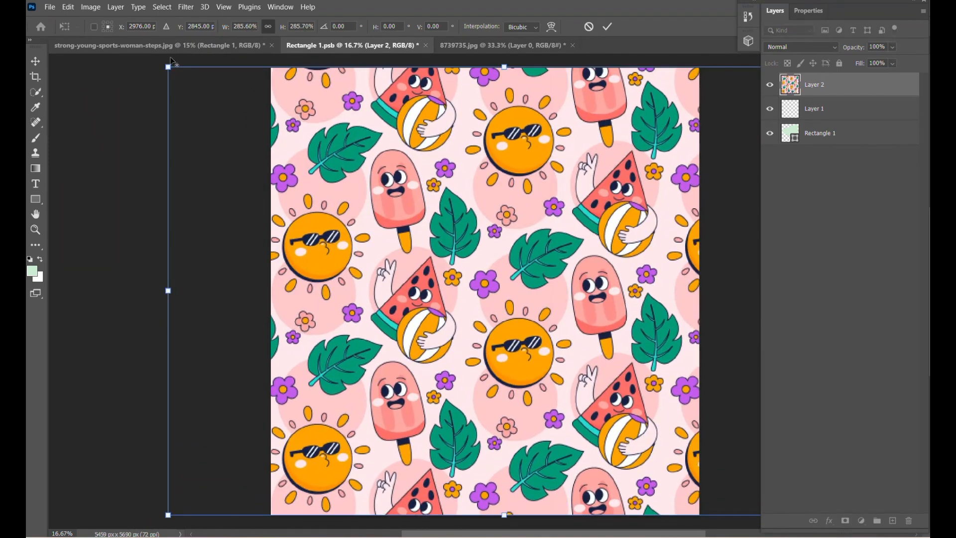
left_click(607, 27)
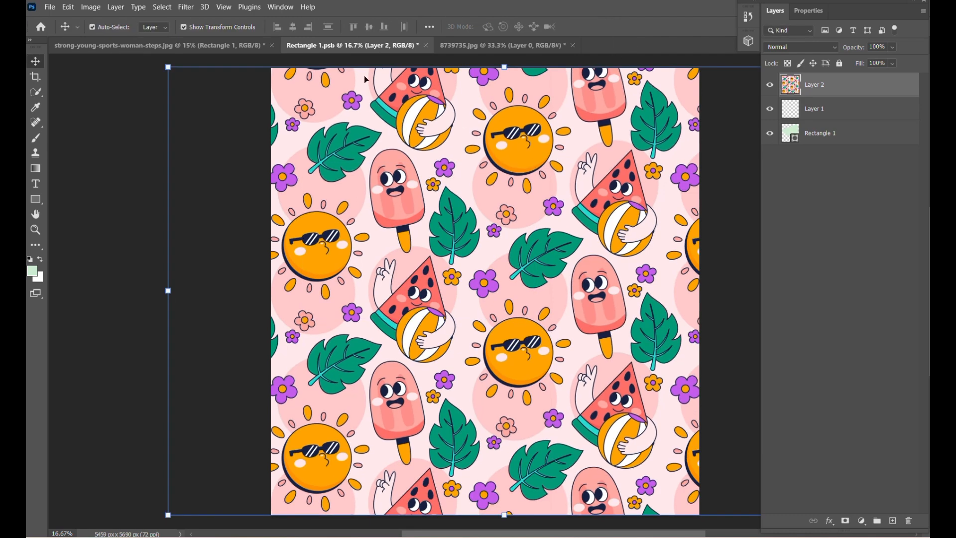
left_click(50, 7)
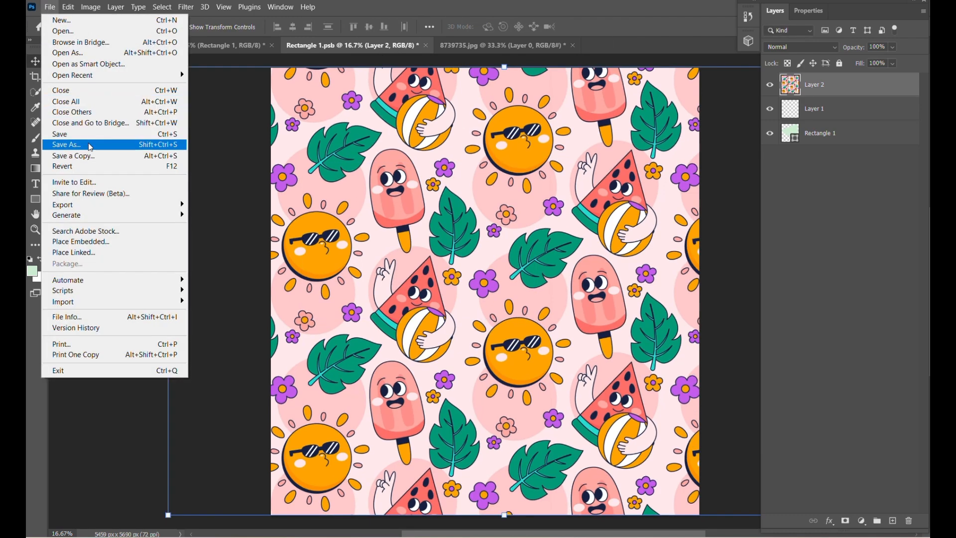
left_click(62, 143)
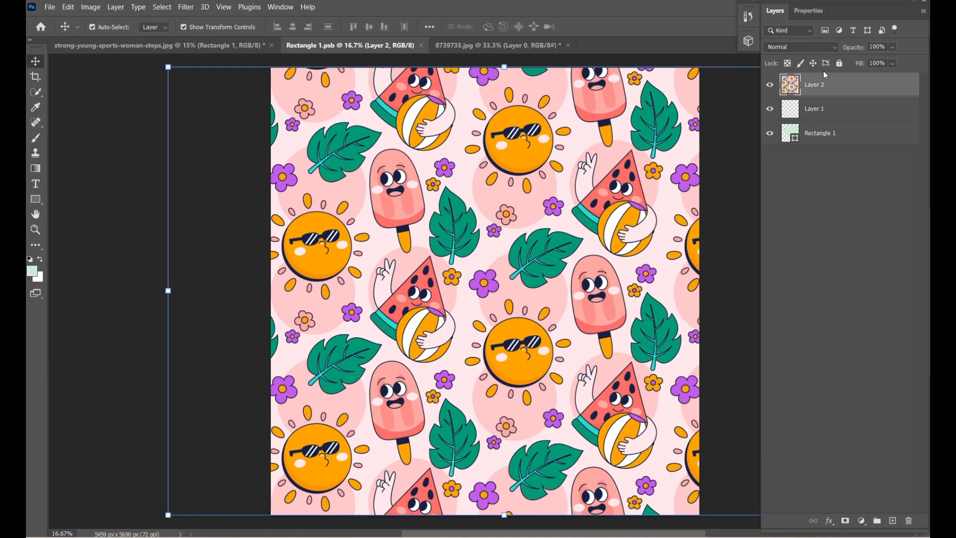
Place Layer 2 directly above Rectangle 1, clip the pattern to the green shape and save the smart object document
right_click(836, 111)
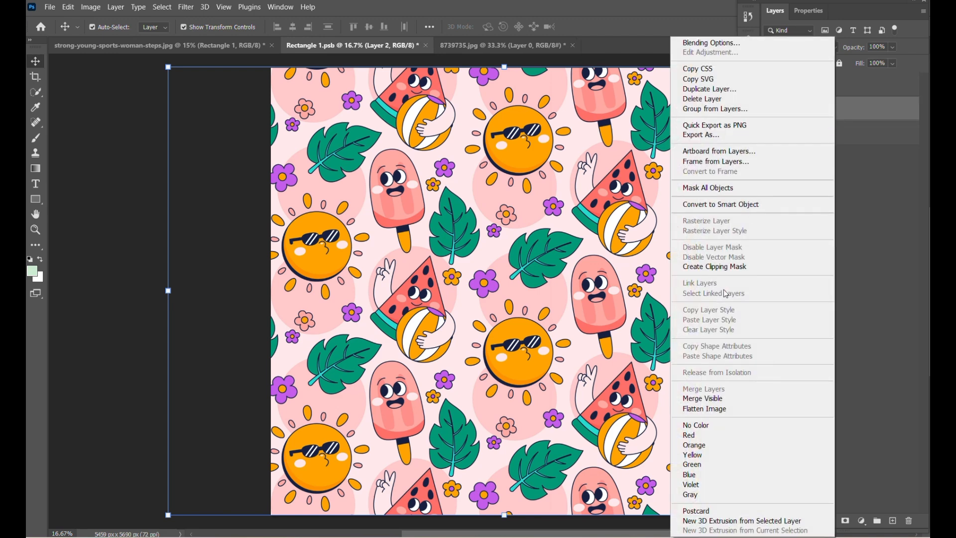
left_click(738, 268)
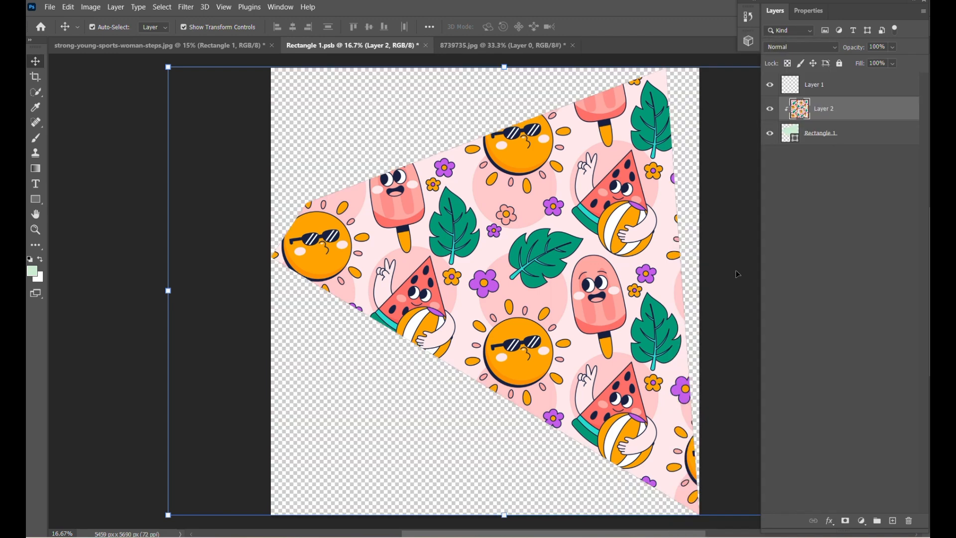
left_click(46, 6)
left_click(85, 138)
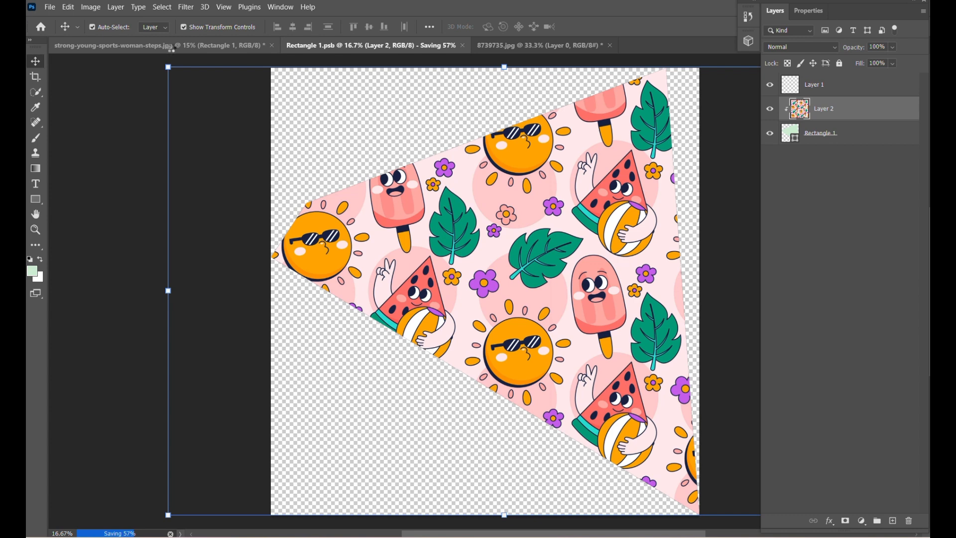
Return to the stairs photo, clip the Rectangle 1 smart object to the masked wall layer Layer 0 copy 2 and deselect it
left_click(172, 50)
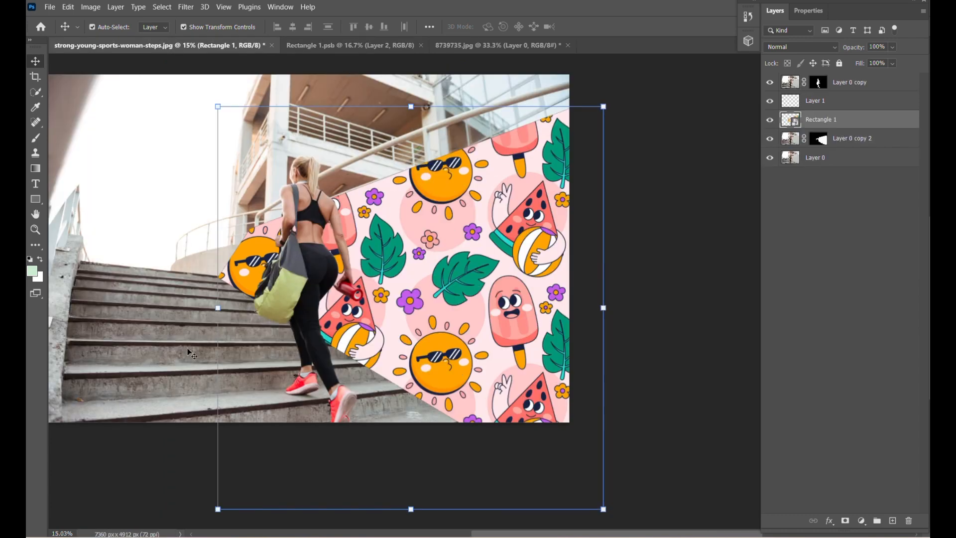
right_click(859, 121)
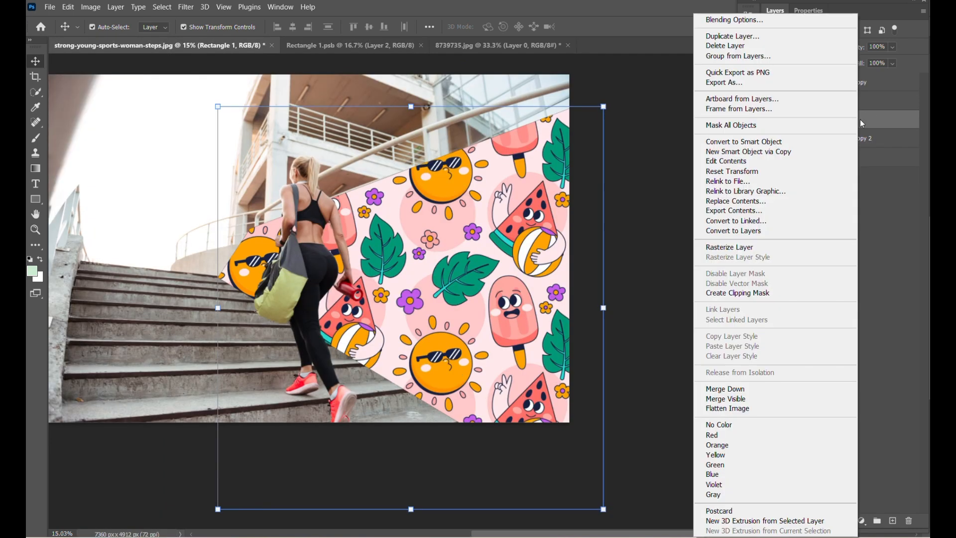
left_click(766, 294)
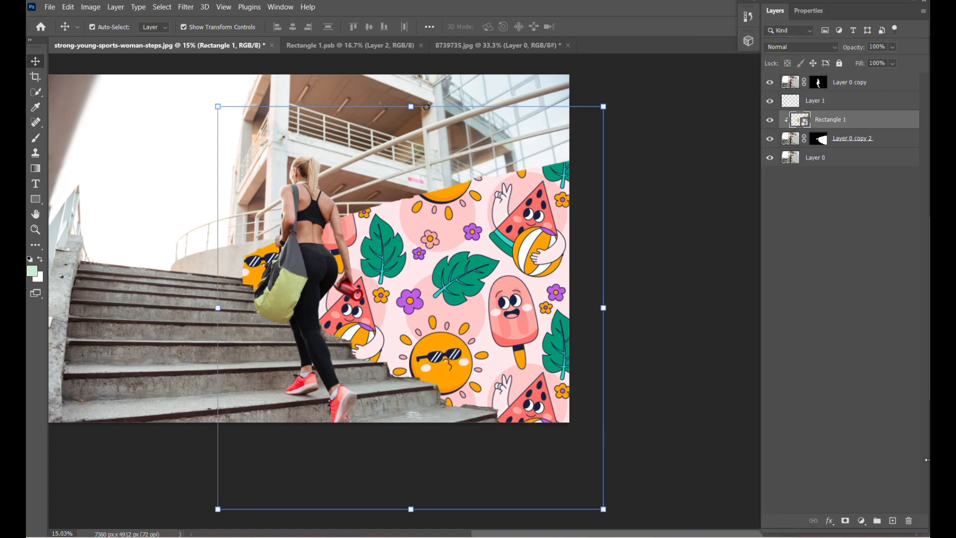
left_click(663, 263)
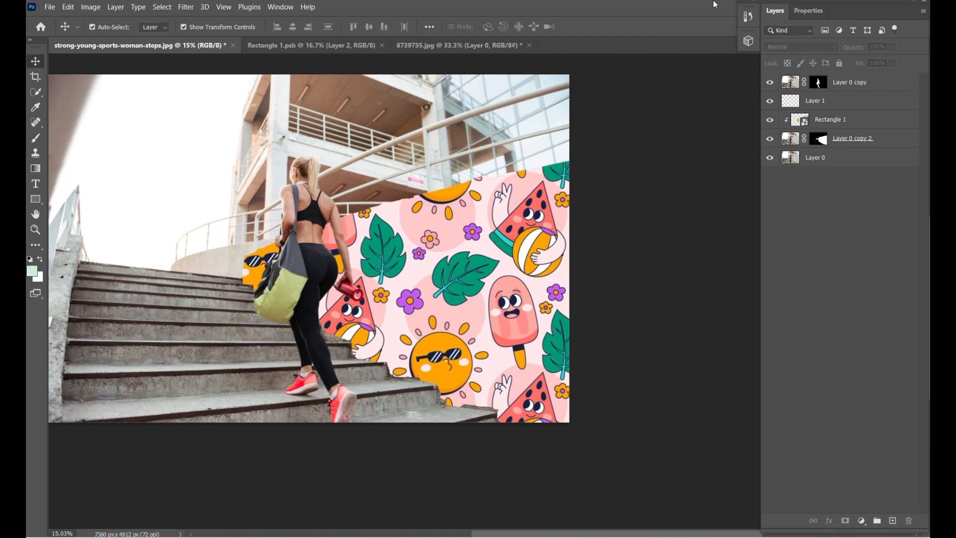